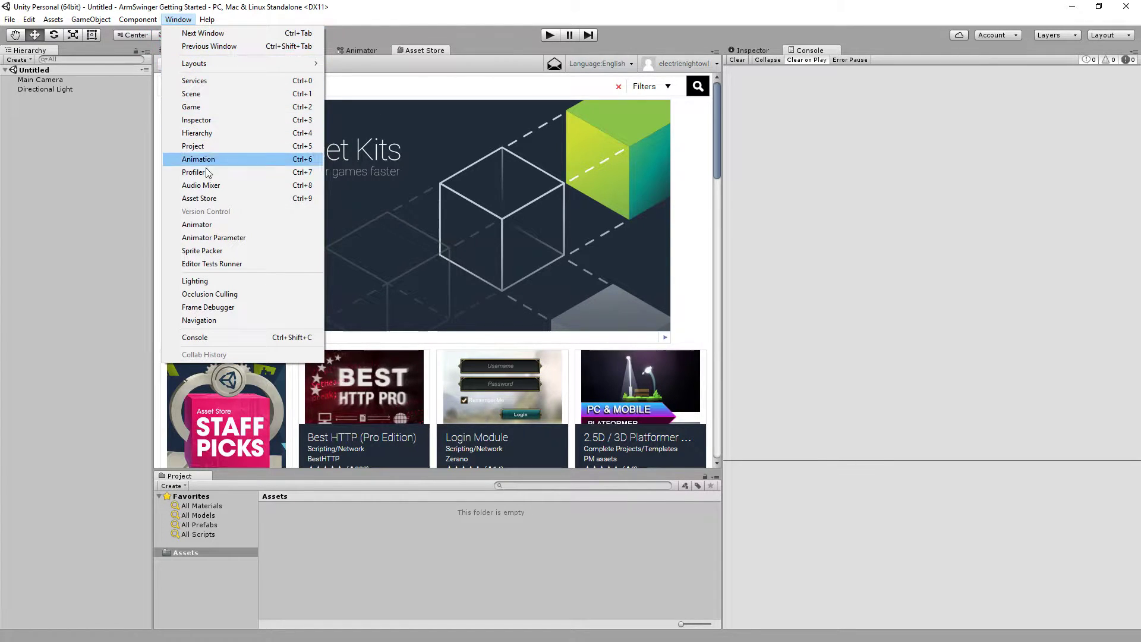
Search the Asset Store for "steamvr" and open the SteamVR Plugin page
left_click(216, 198)
left_click(231, 128)
left_click(247, 83)
type("steamvr")
key("Return")
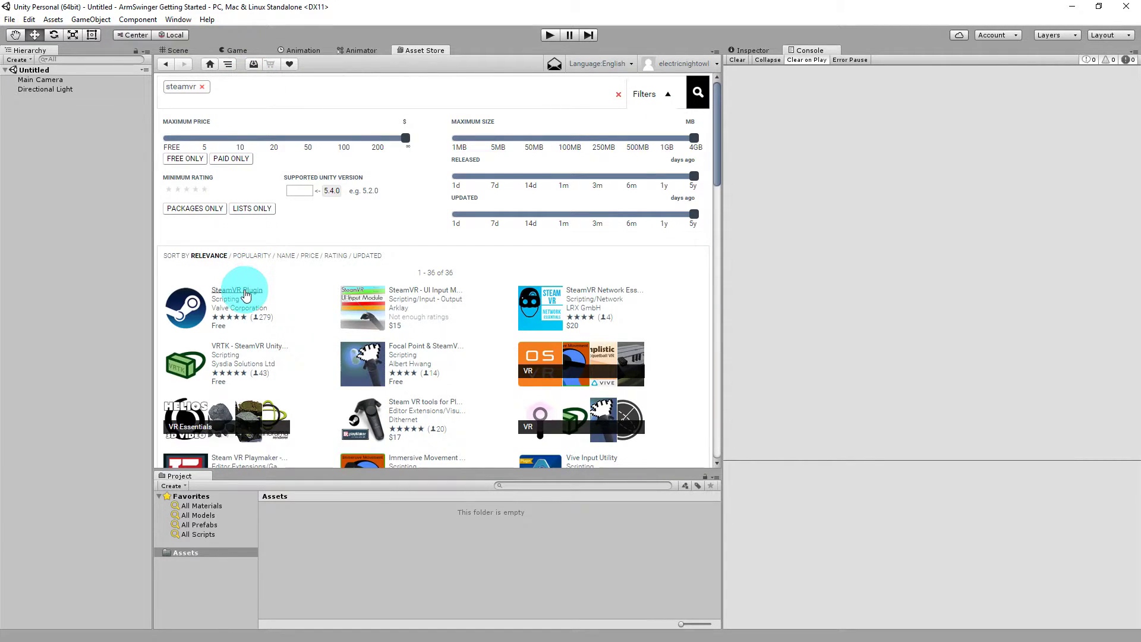
left_click(245, 290)
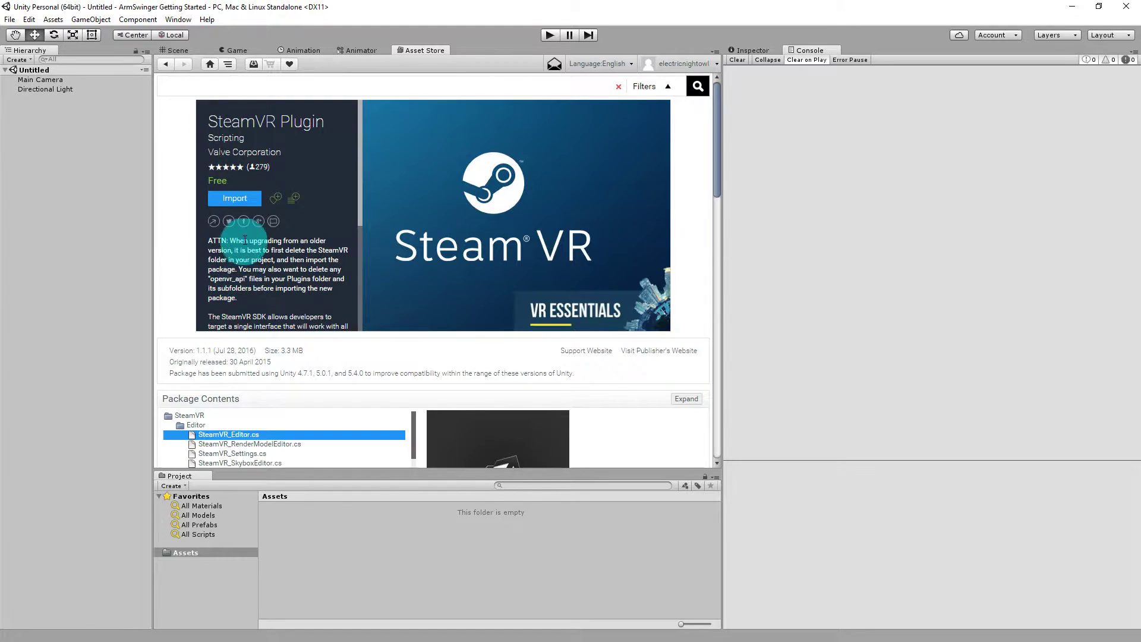
Import the complete SteamVR Plugin package and accept all of its recommended project settings
left_click(238, 199)
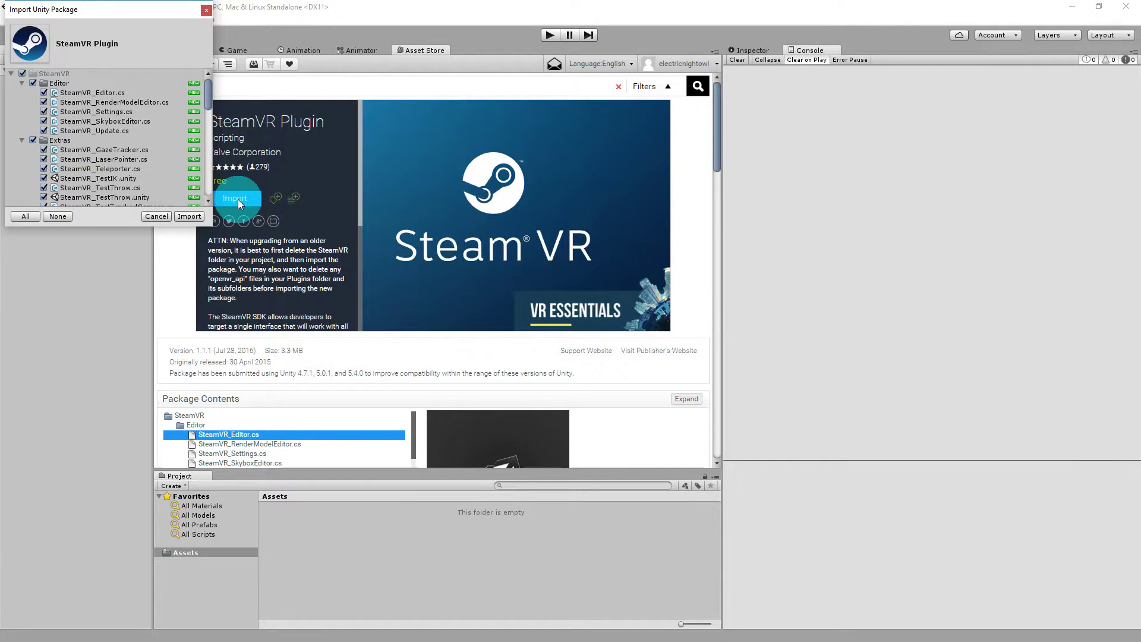
left_click(189, 215)
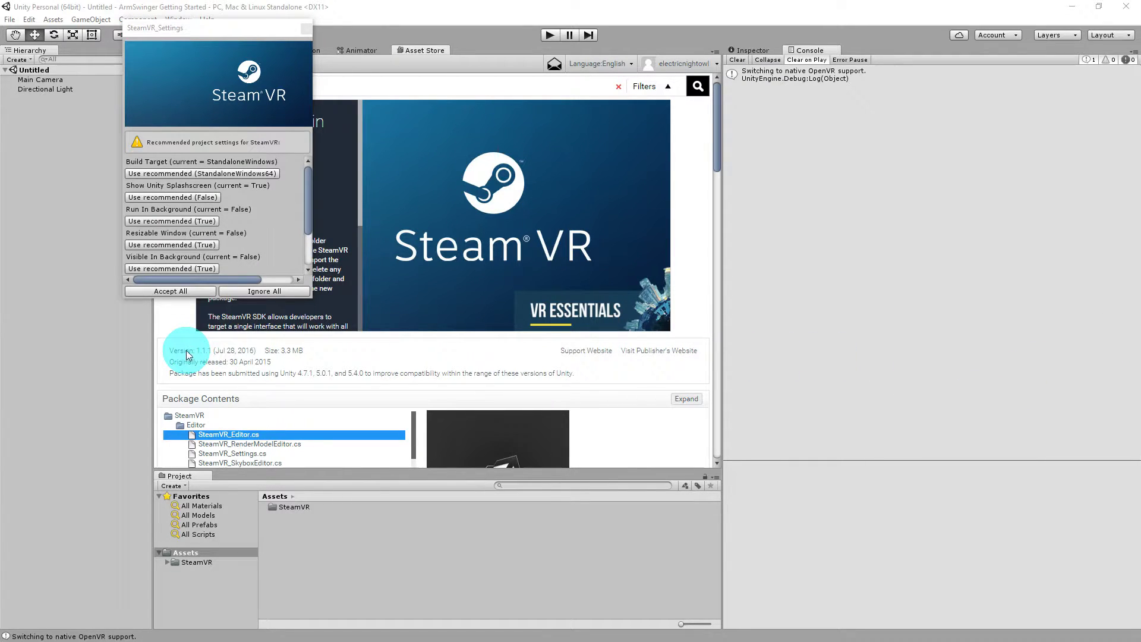
left_click(179, 291)
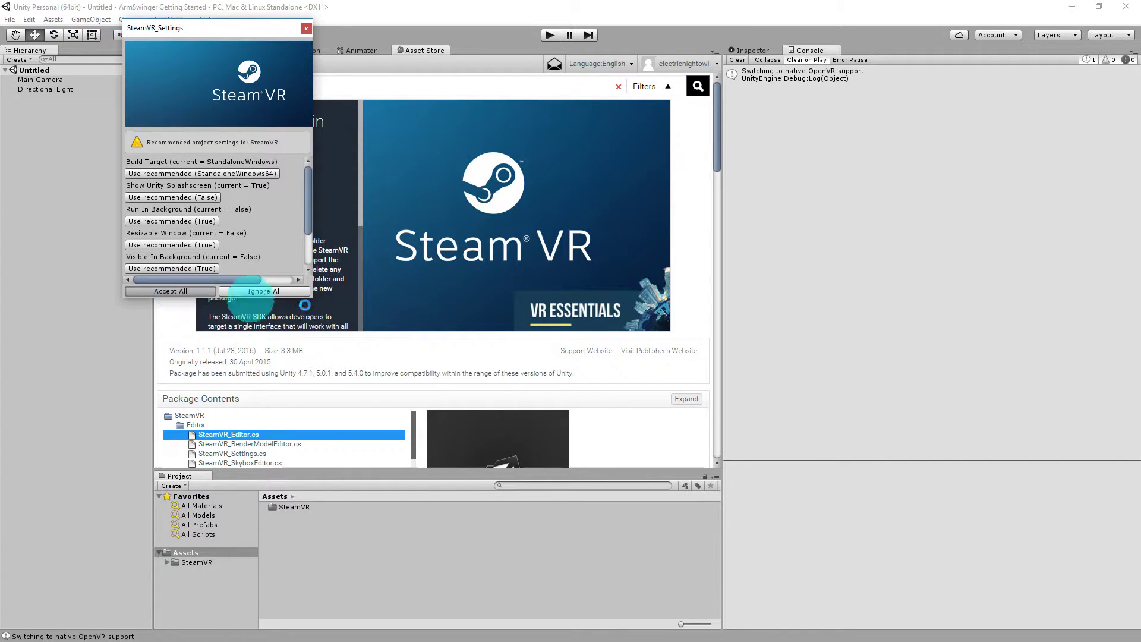
left_click(652, 351)
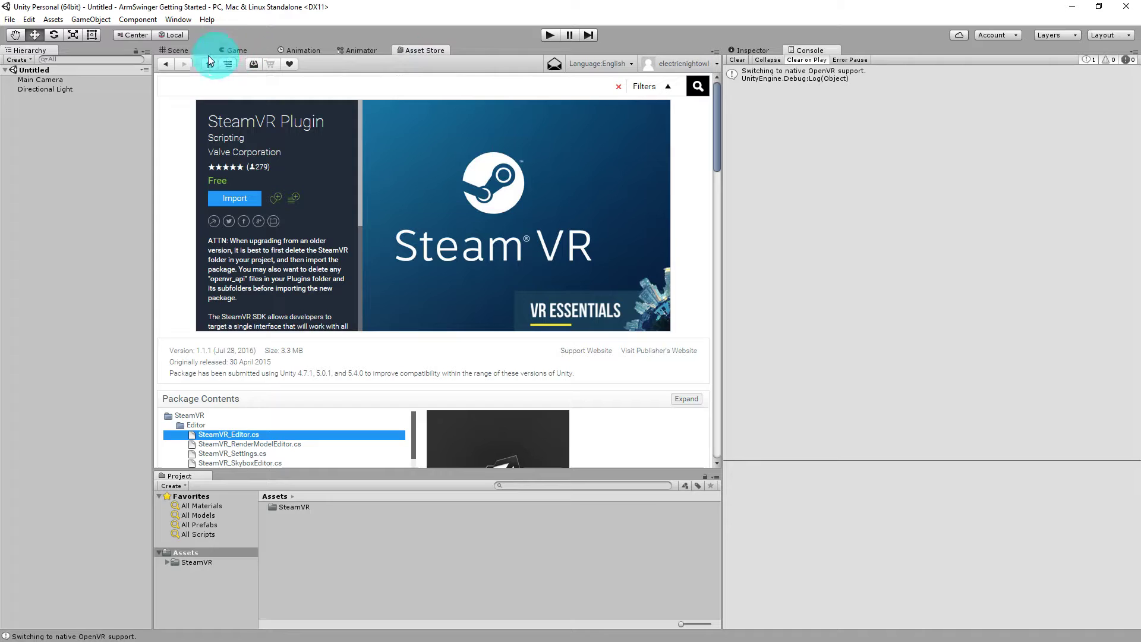
Return to the scene view and add a 3D plane as the floor
left_click(175, 52)
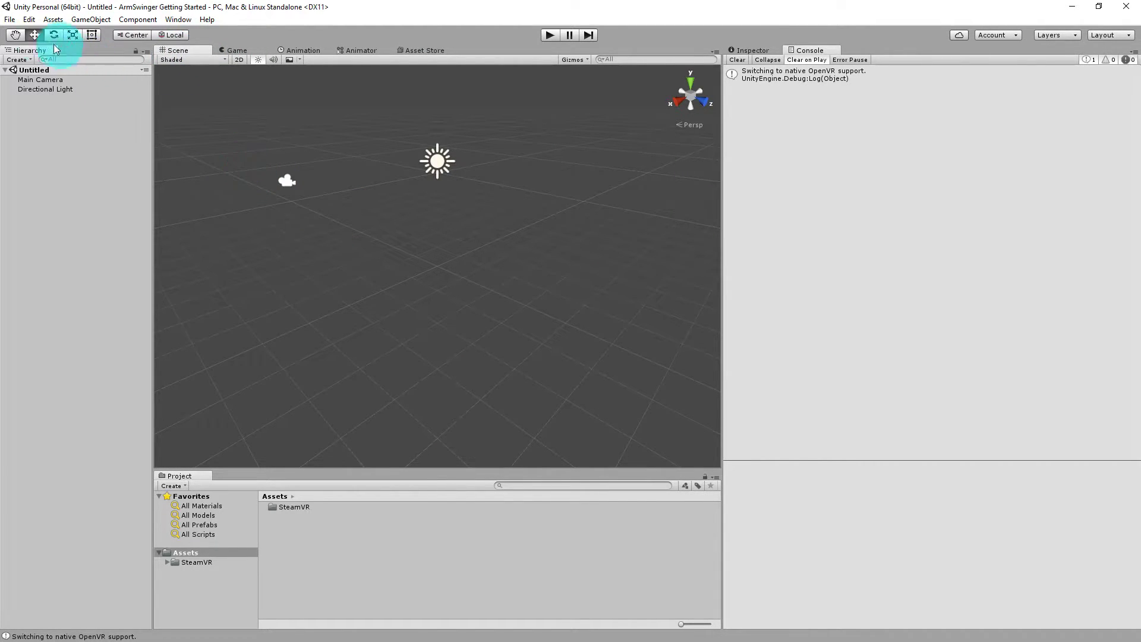
left_click(90, 20)
mouse_move(178, 59)
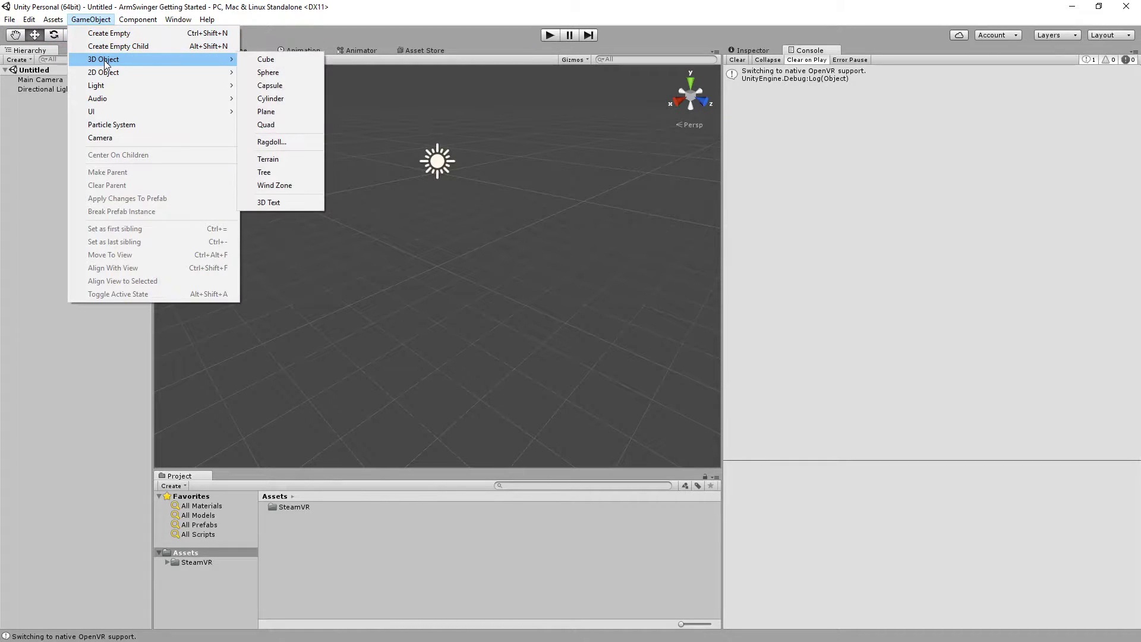
left_click(273, 110)
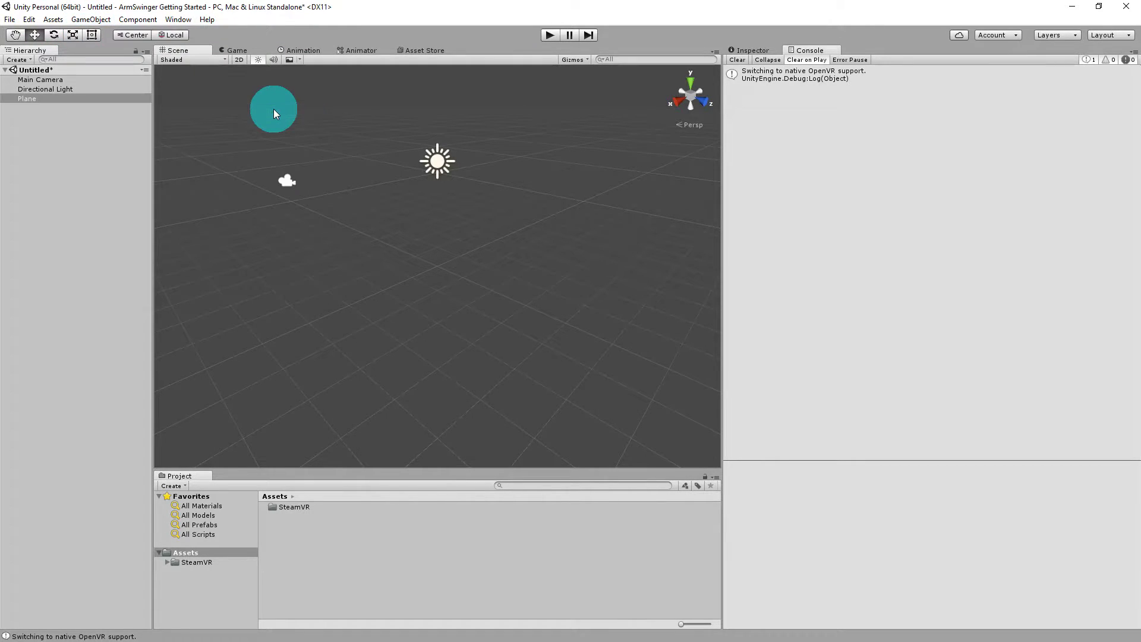
Duplicate the floor plane, set the copy's X rotation to 90, and move it to about Z -3.99 as a wall
left_click(43, 98)
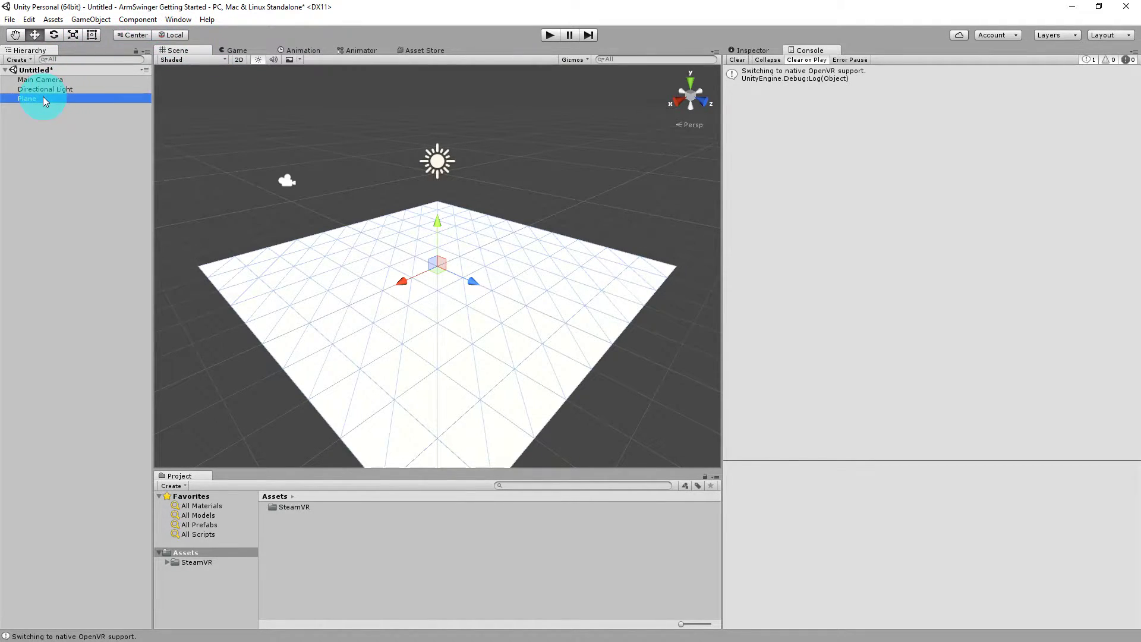
key("ctrl+d")
left_click_drag(409, 262, 354, 269, "alt")
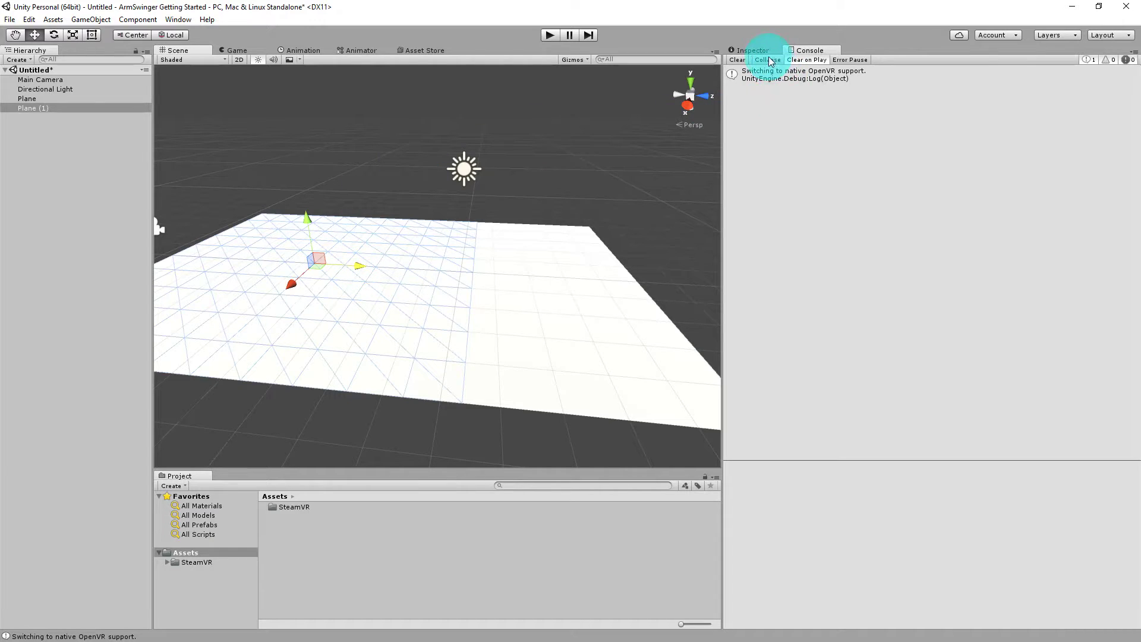
left_click(751, 50)
left_click(918, 106)
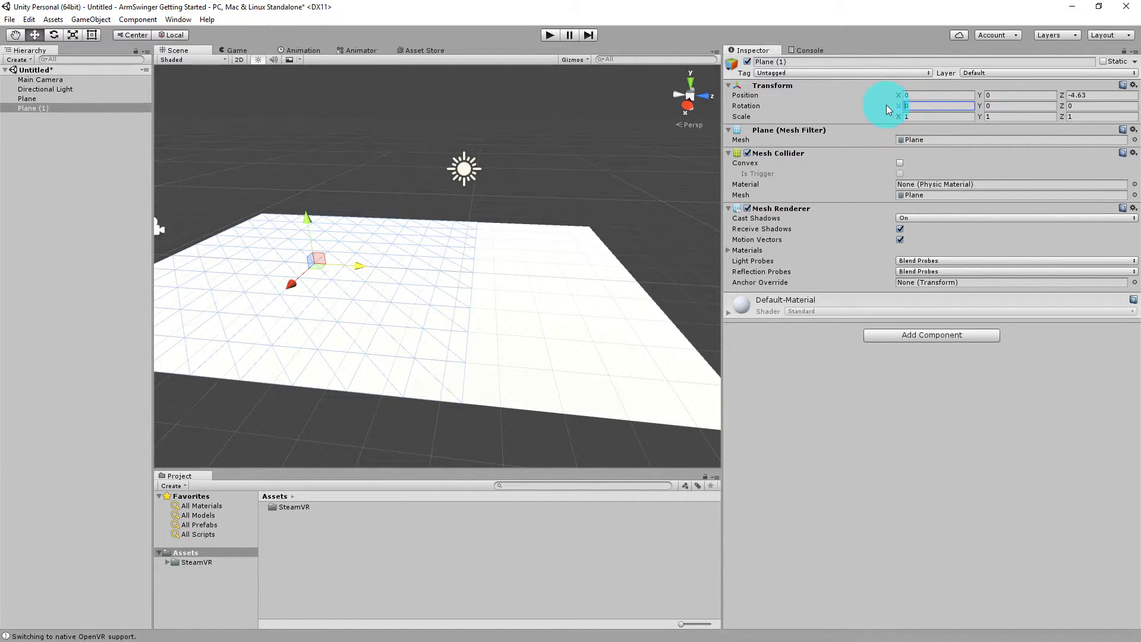
type("900")
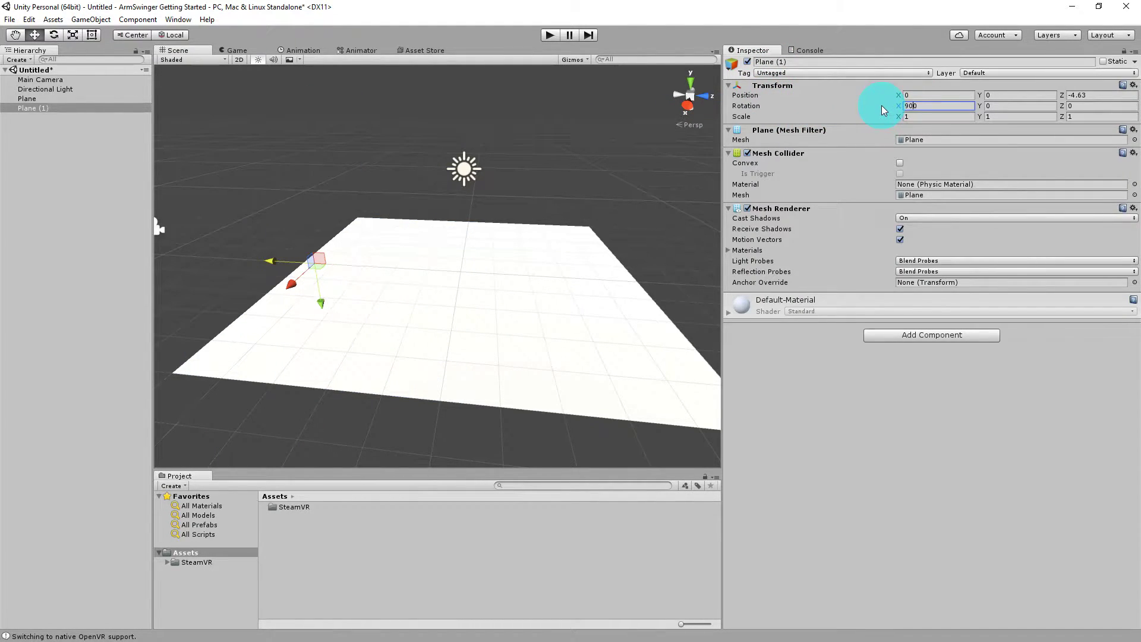
key("BackSpace")
left_click_drag(350, 265, 349, 193)
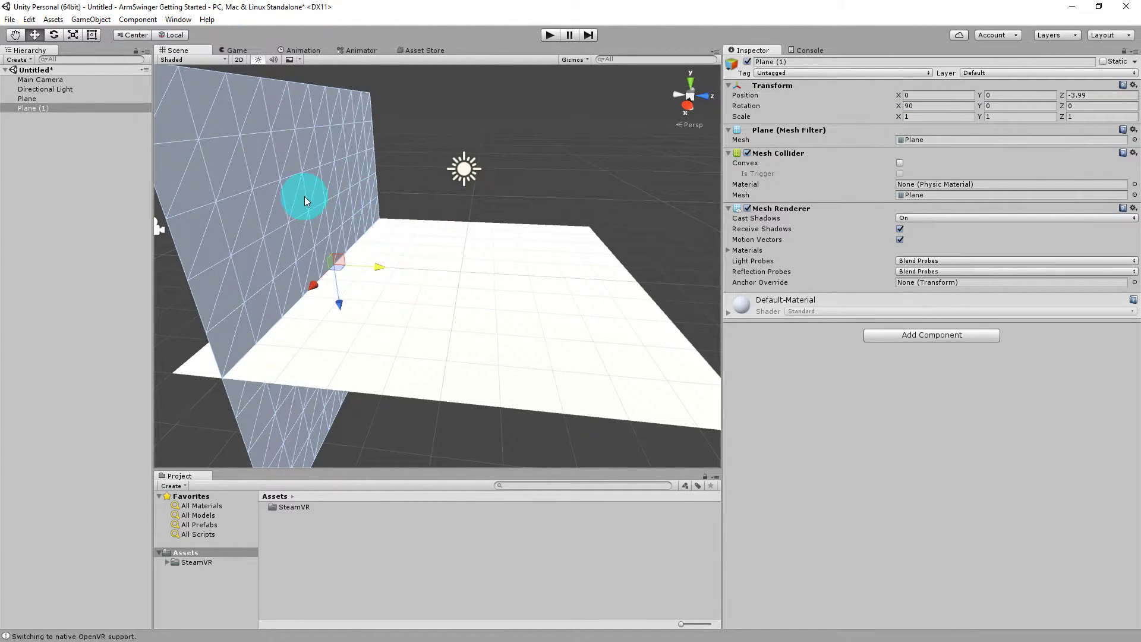
Duplicate the wall plane, set the copy's X rotation to 45, and move it to about Y -0.5, Z -2.04 as a ramp
key("ctrl+d")
left_click_drag(373, 274, 439, 265)
left_click(950, 108)
type("45")
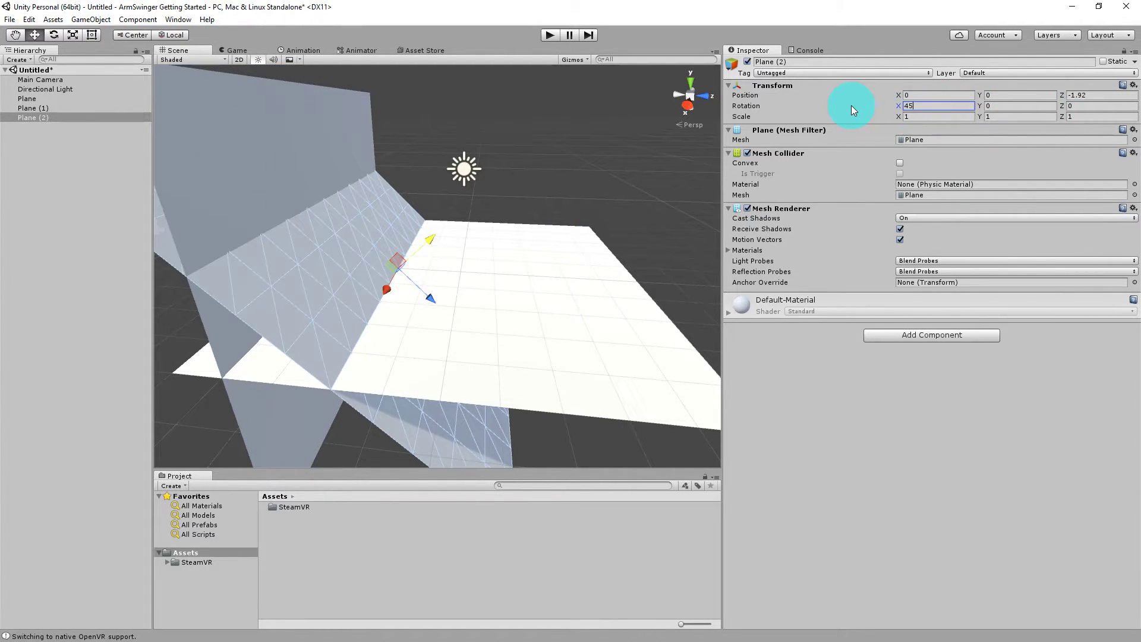
left_click_drag(432, 300, 438, 306)
left_click_drag(437, 245, 427, 255)
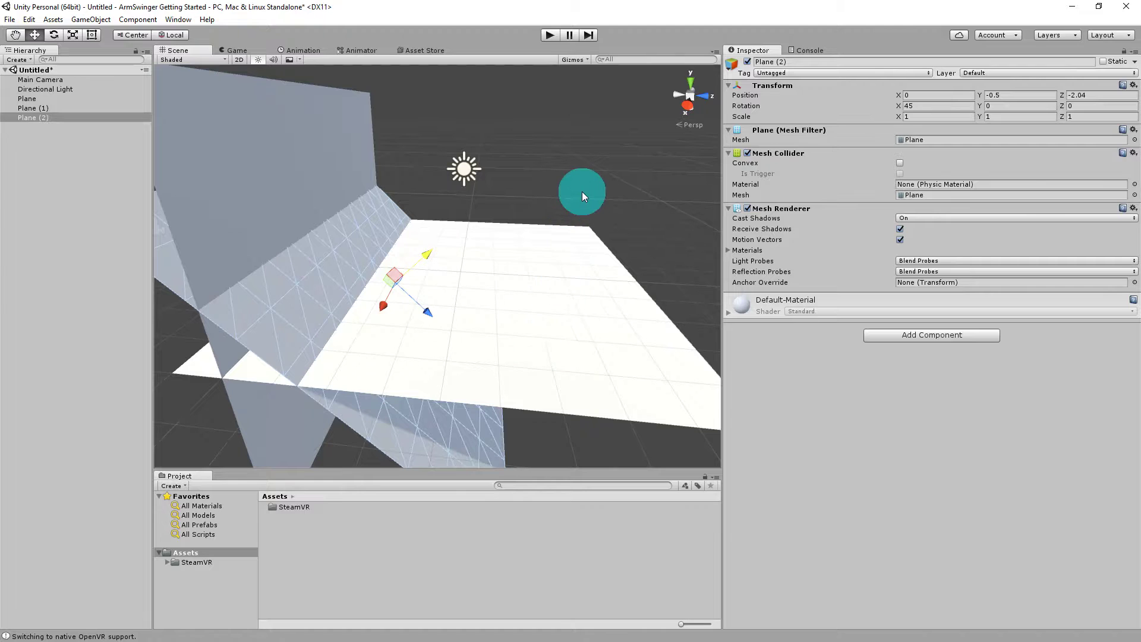
left_click_drag(611, 245, 528, 247, "alt")
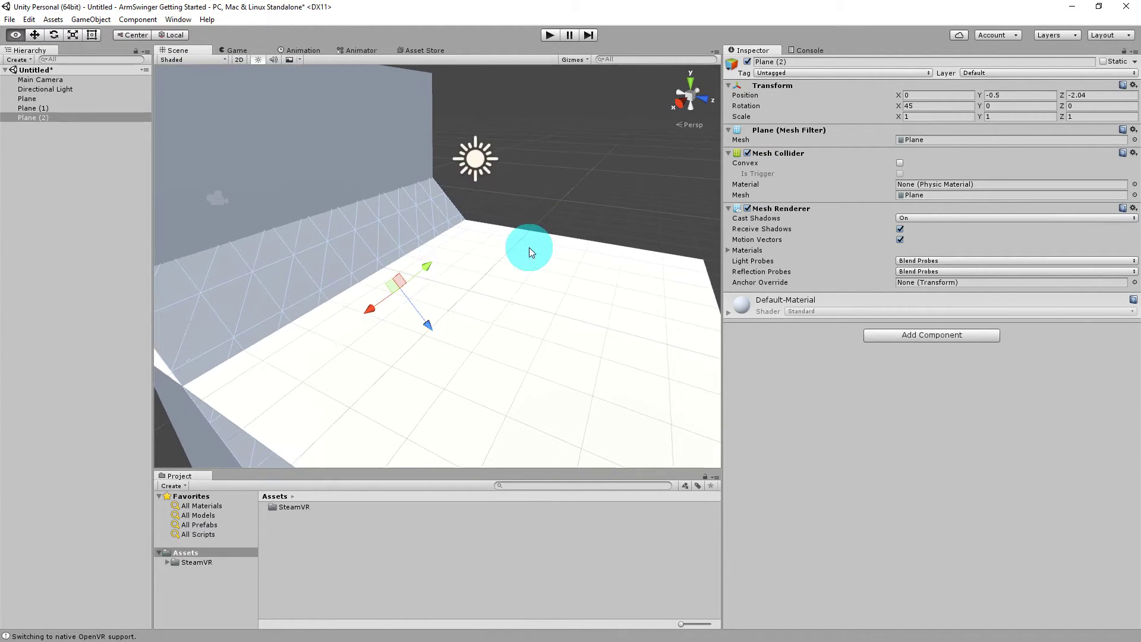
Replace the Main Camera with the [CameraRig] prefab from the SteamVR Prefabs folder
left_click(57, 79)
key("Delete")
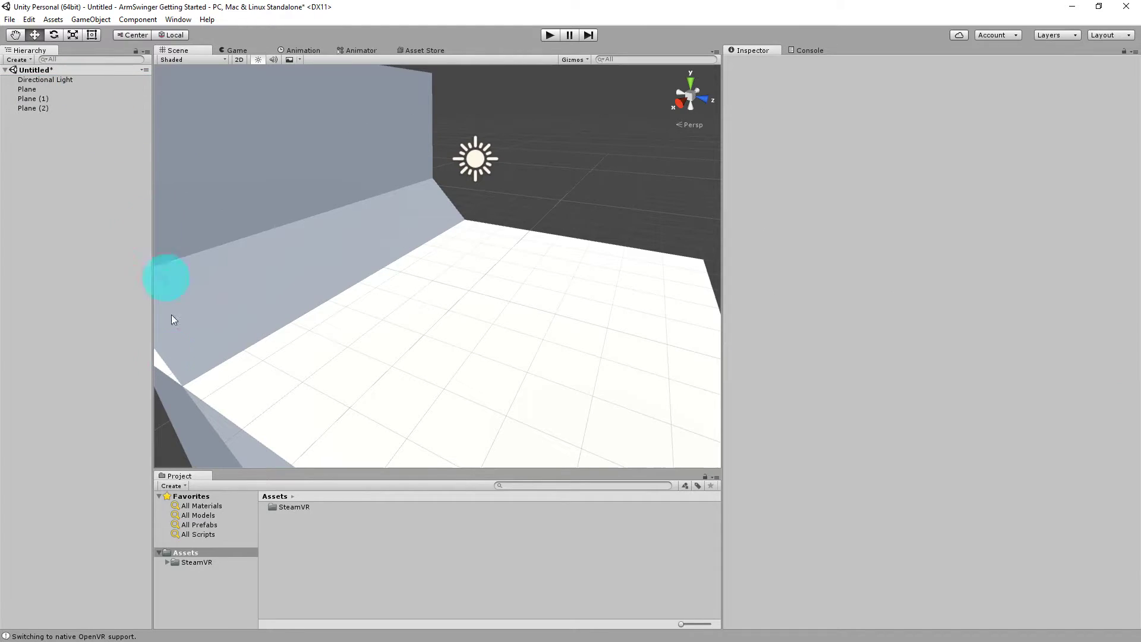
left_click(166, 563)
scroll(252, 569, "down", 2)
left_click(201, 584)
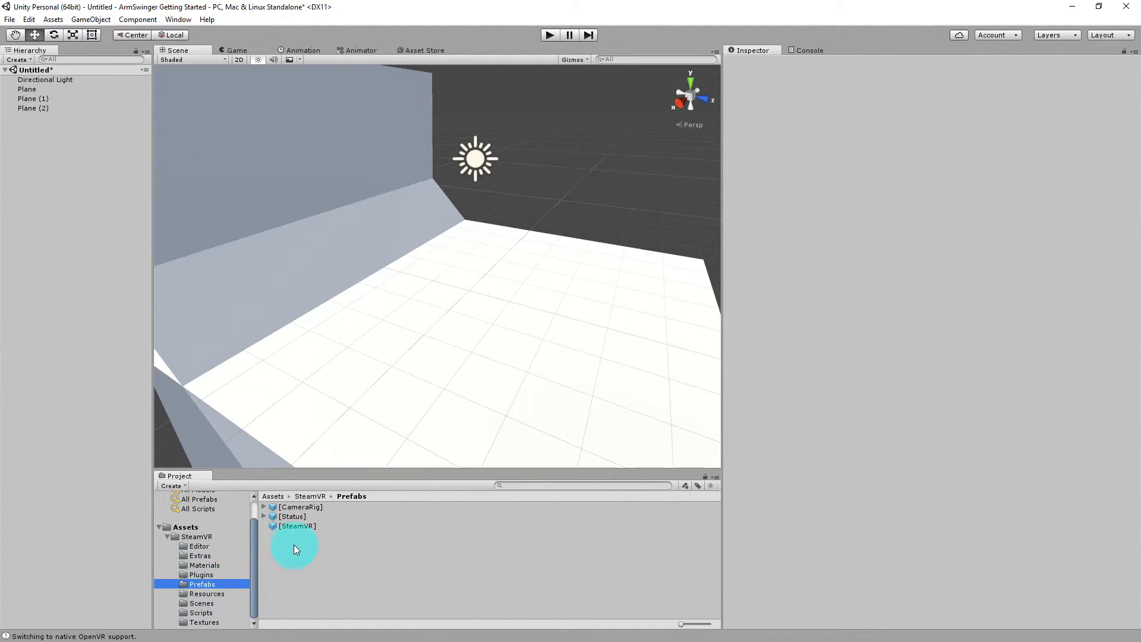
left_click_drag(297, 511, 37, 172)
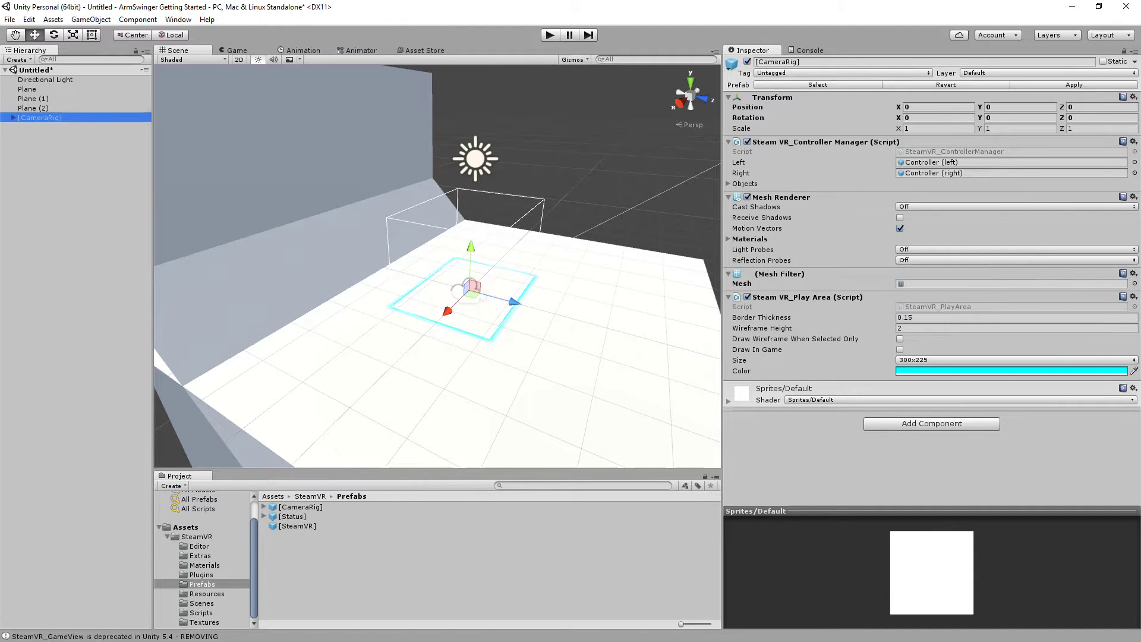
Search the Asset Store for "ArmSwinger" and import all contents of the ArmSwinger-v1.0 package
left_click(417, 52)
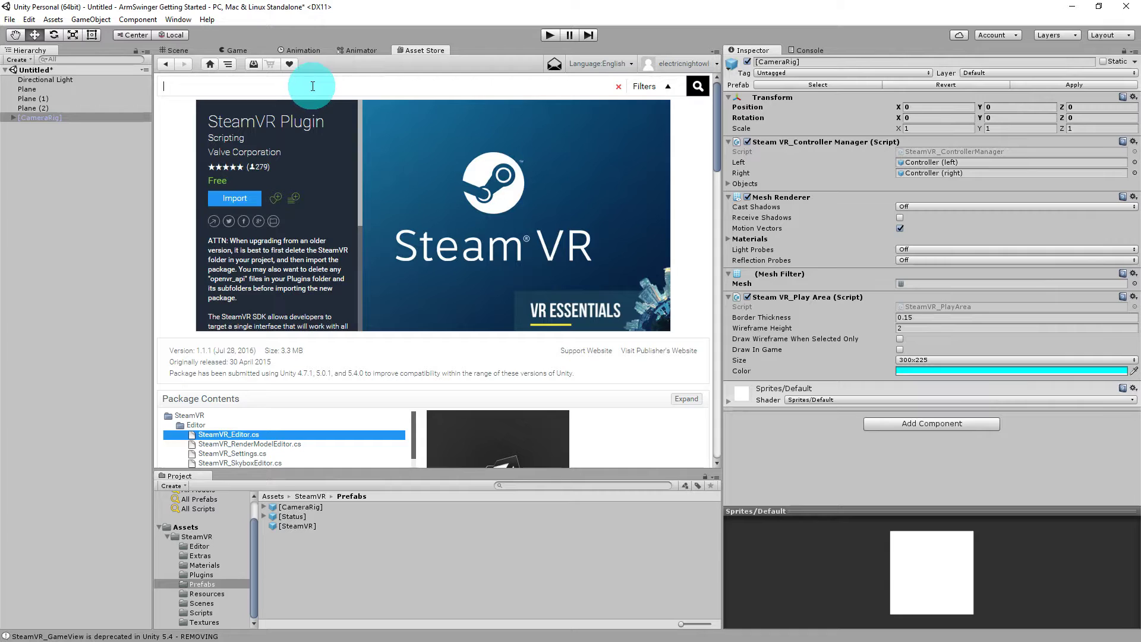
type("armswinger")
key("Return")
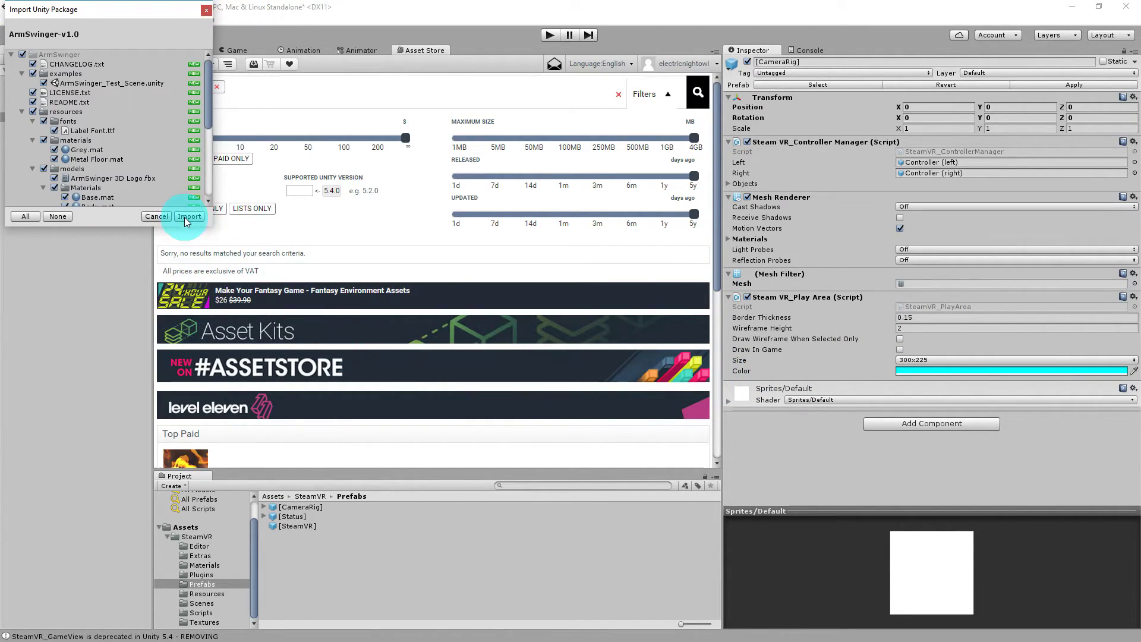
left_click(185, 216)
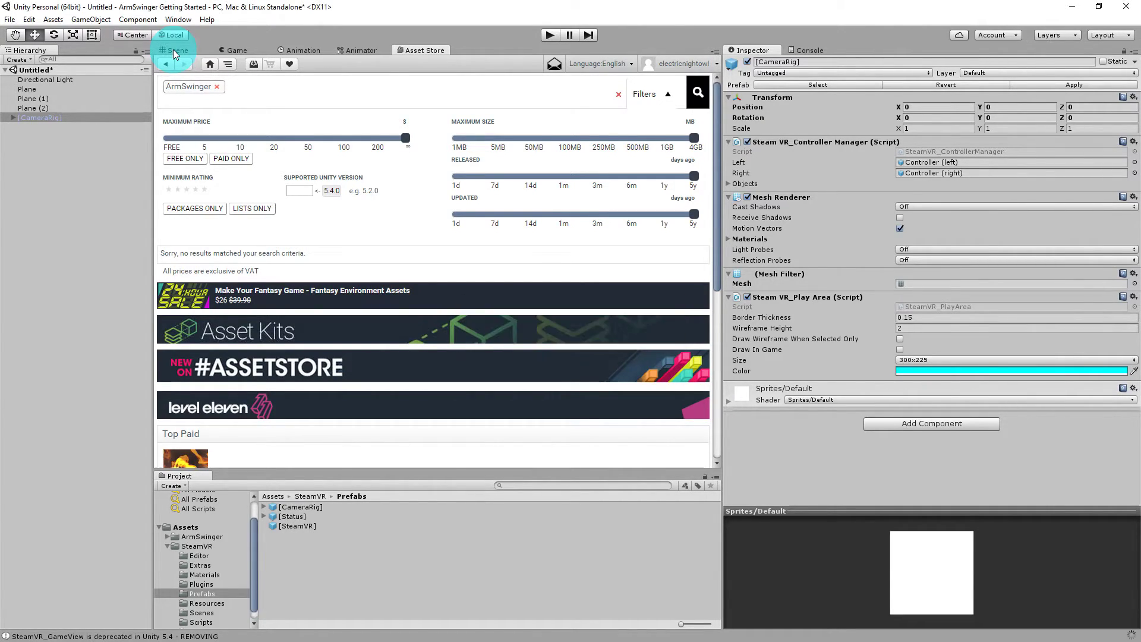
Attach the ArmSwinger script from the ArmSwinger scripts folder to the [CameraRig] object in the scene
left_click(173, 50)
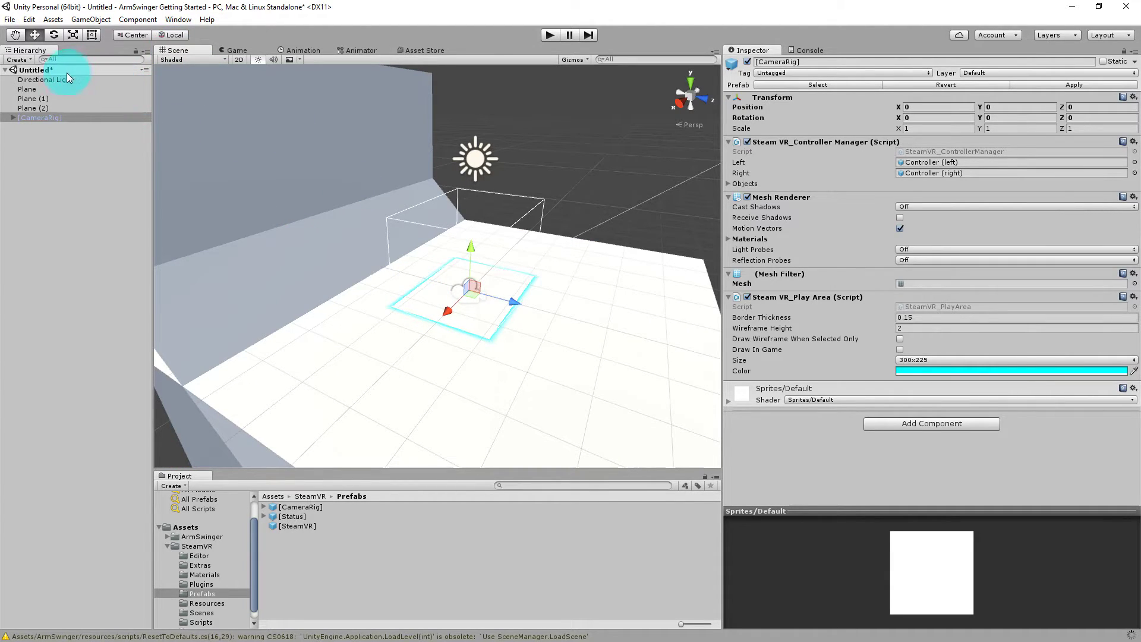
left_click(55, 117)
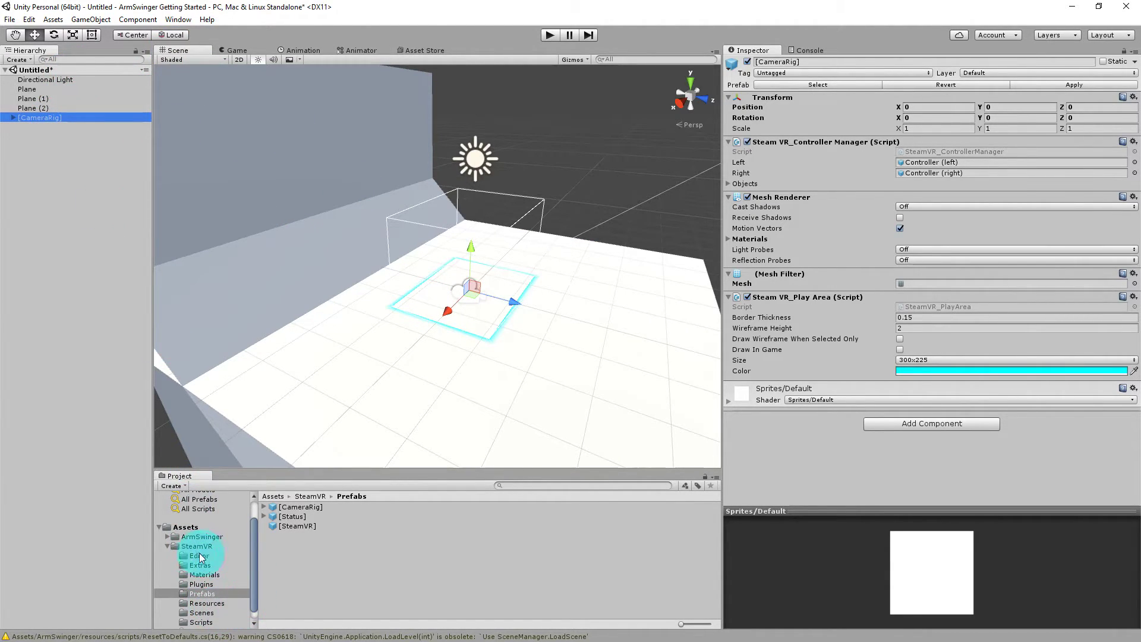
left_click(168, 544)
left_click(167, 562)
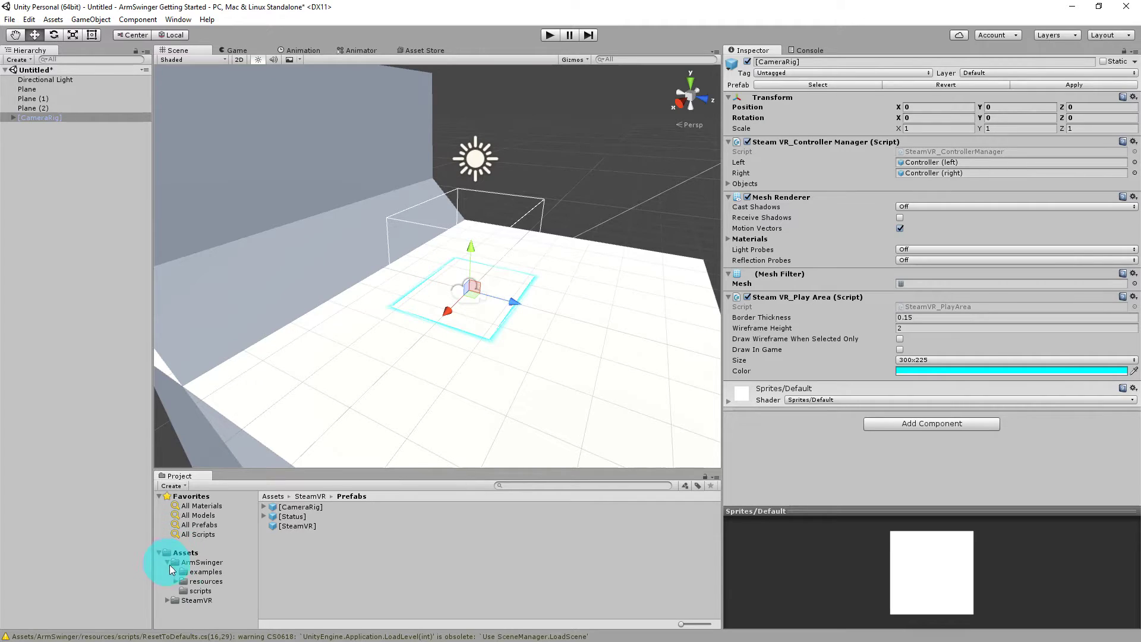
left_click(190, 591)
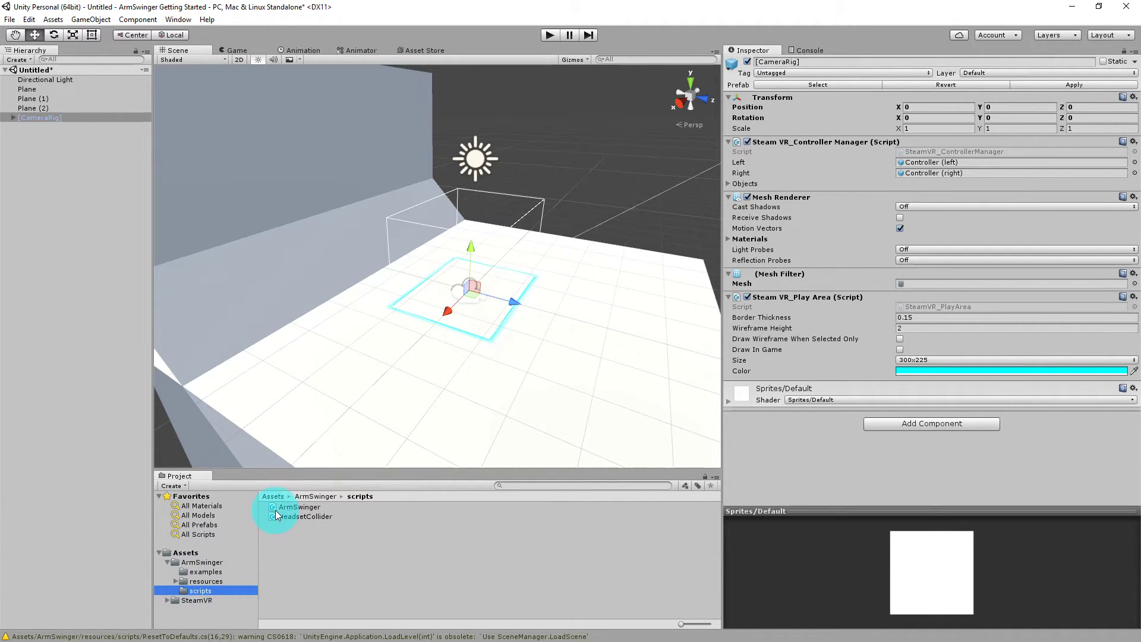
left_click_drag(276, 509, 823, 440)
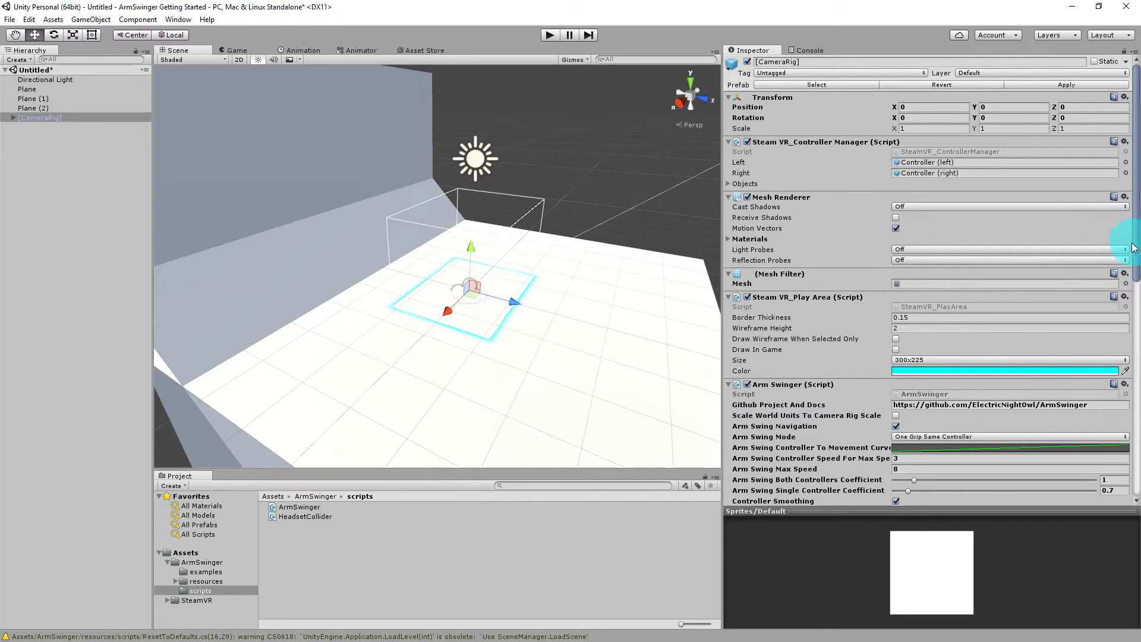
double_click(935, 309)
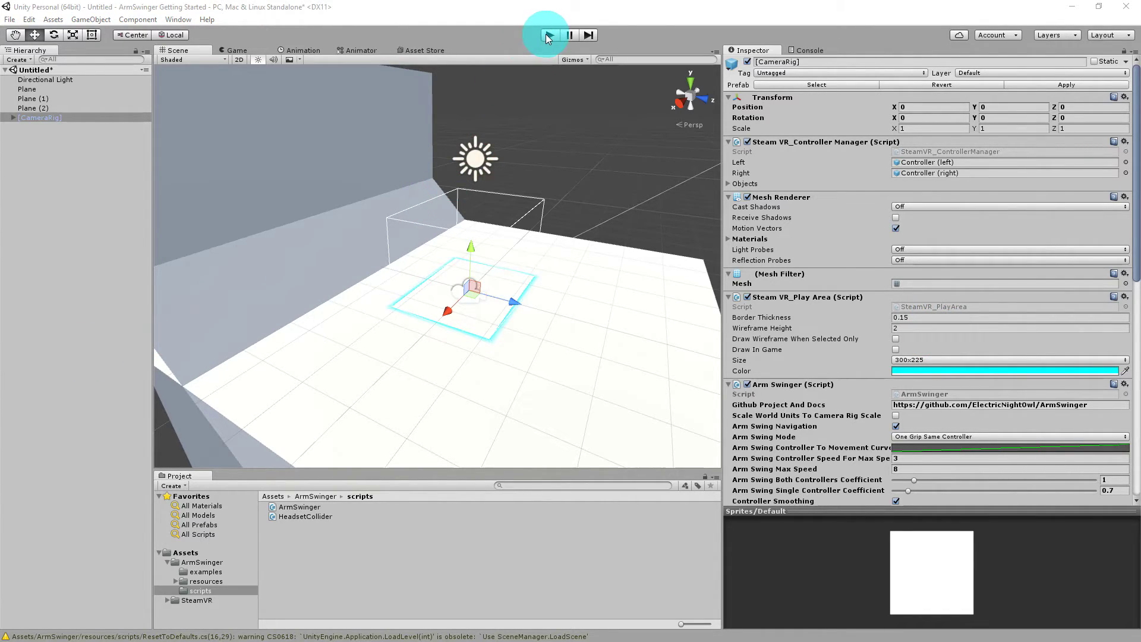